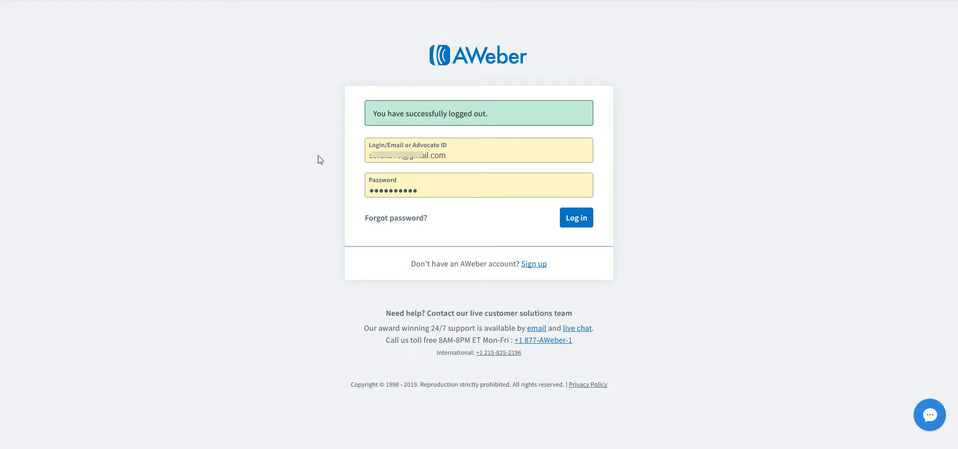
Log in to the AWeber account with the prefilled credentials
click(576, 224)
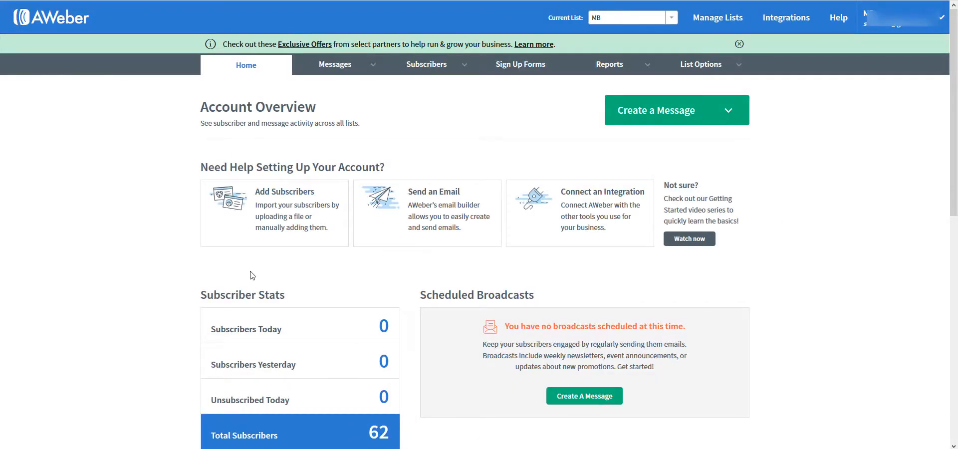
Examine the account overview's subscriber stats, scheduled broadcasts and list stats, plus the choices for the current list
scroll(251, 275, down, 3)
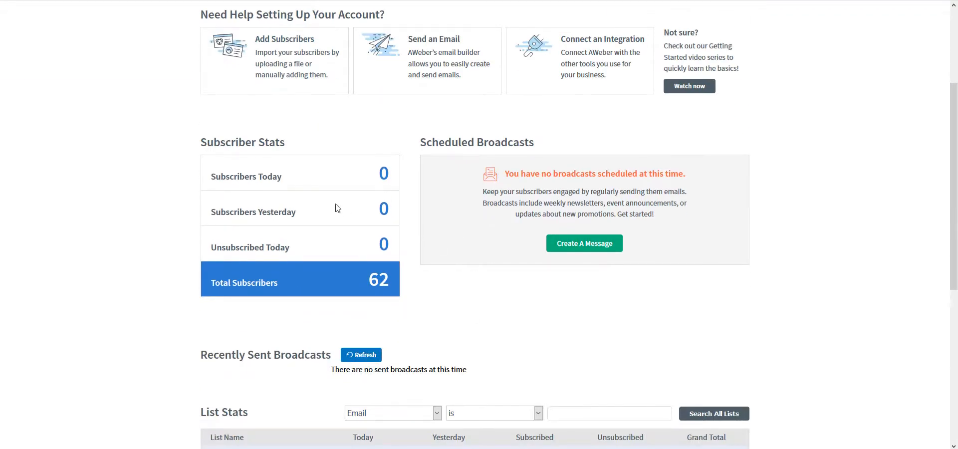
scroll(122, 295, down, 3)
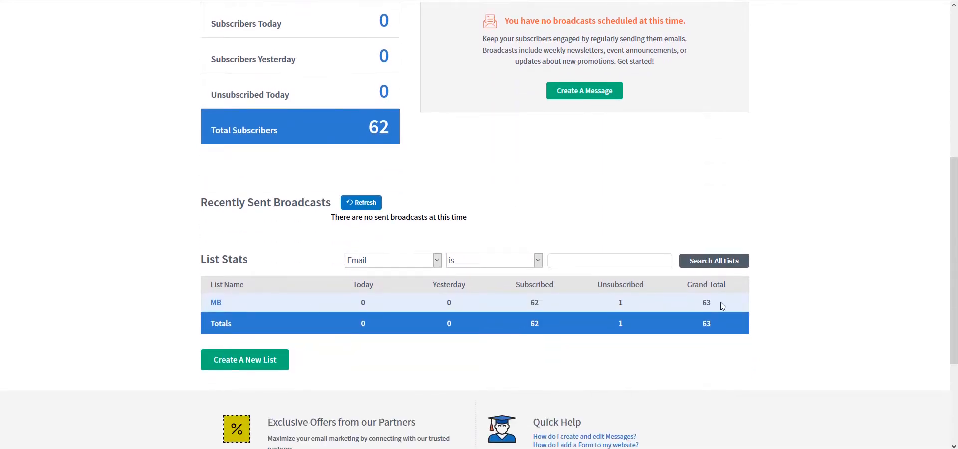
scroll(869, 311, up, 1)
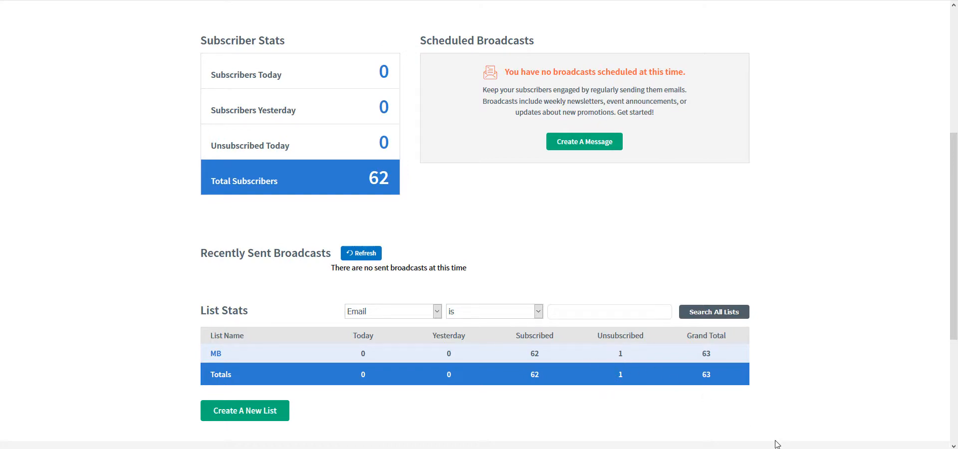
scroll(678, 440, up, 3)
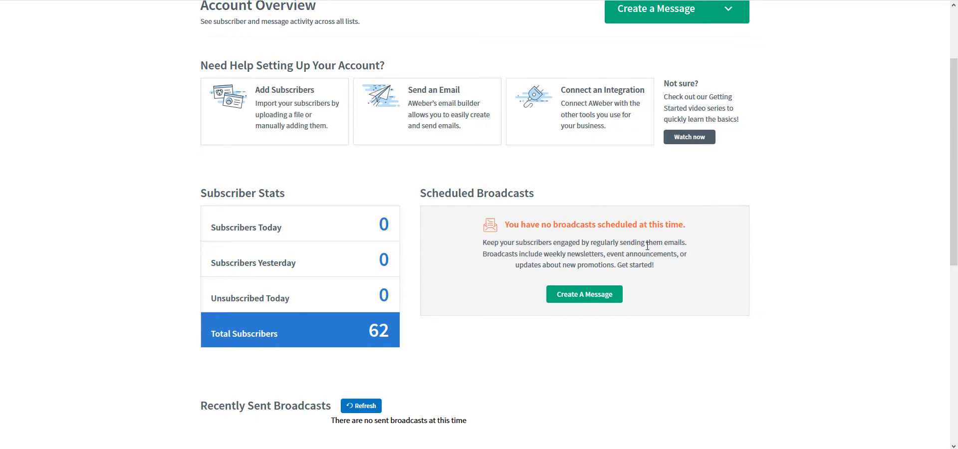
scroll(726, 265, up, 1)
scroll(726, 265, up, 1)
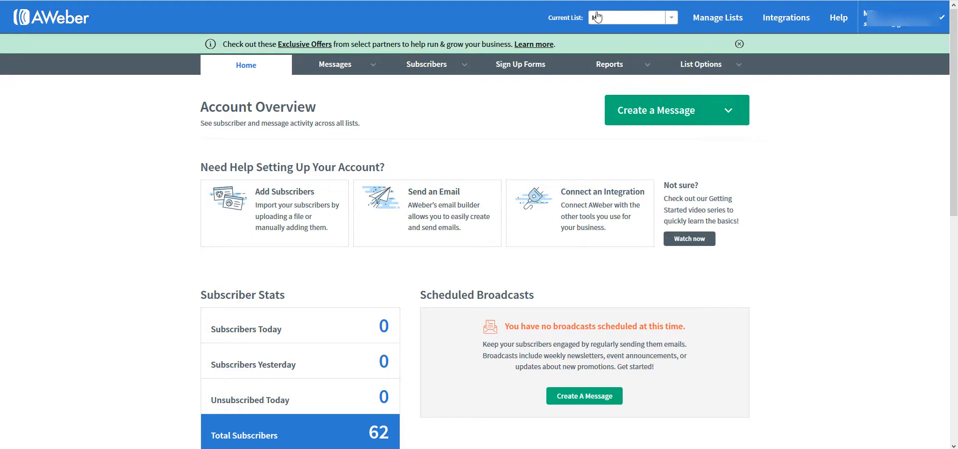
scroll(776, 220, down, 6)
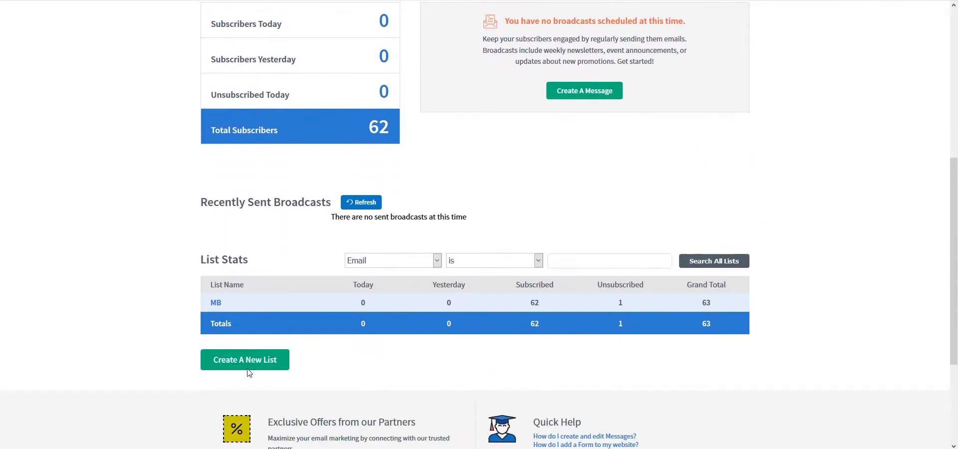
scroll(179, 277, up, 1)
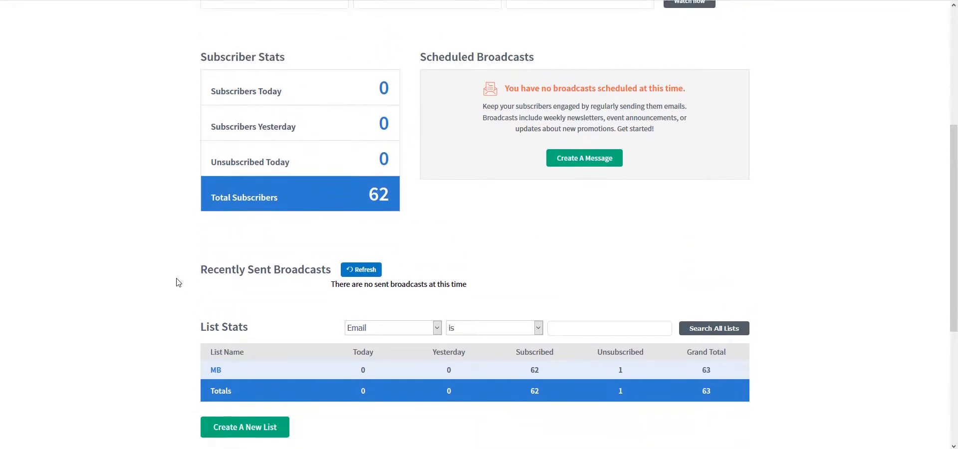
scroll(178, 282, down, 1)
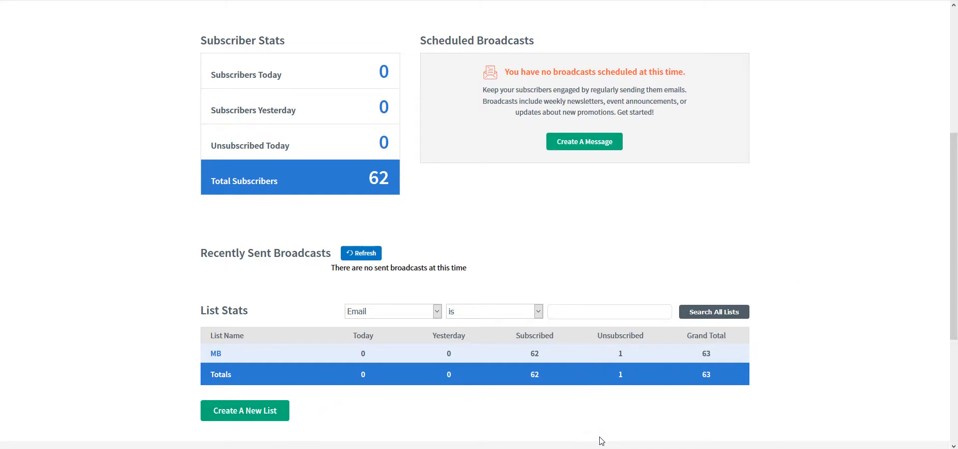
scroll(601, 441, up, 5)
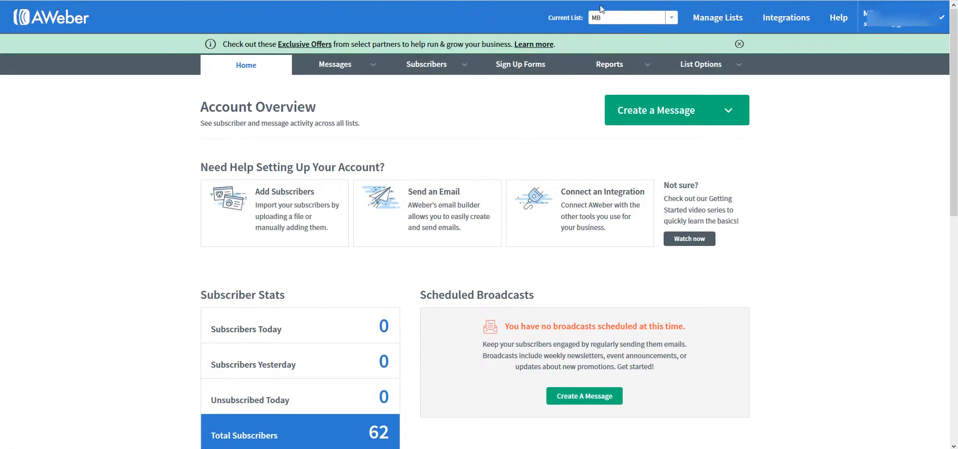
click(671, 18)
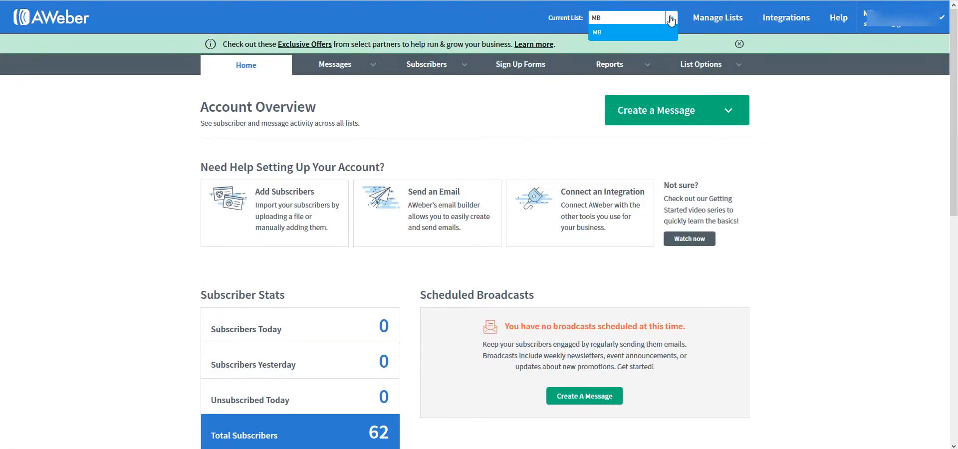
click(614, 22)
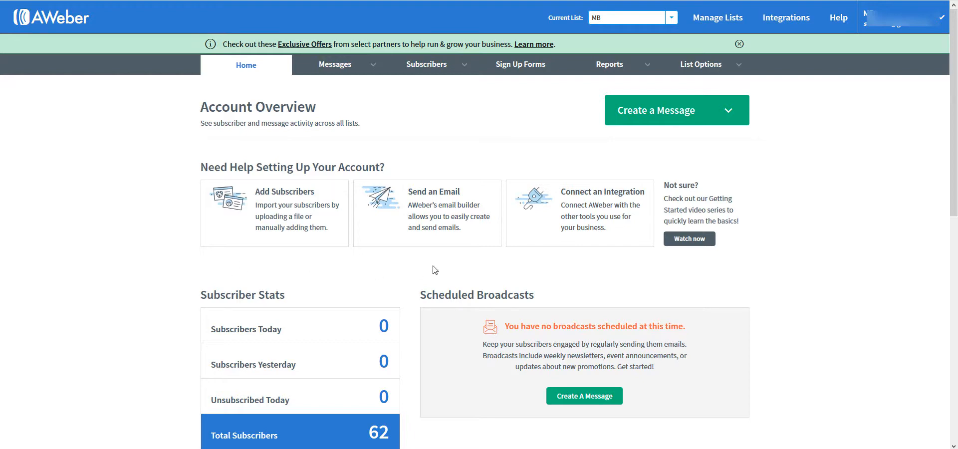
Start a new broadcast for the MB list as a Plain Text Message
mouse_move(331, 73)
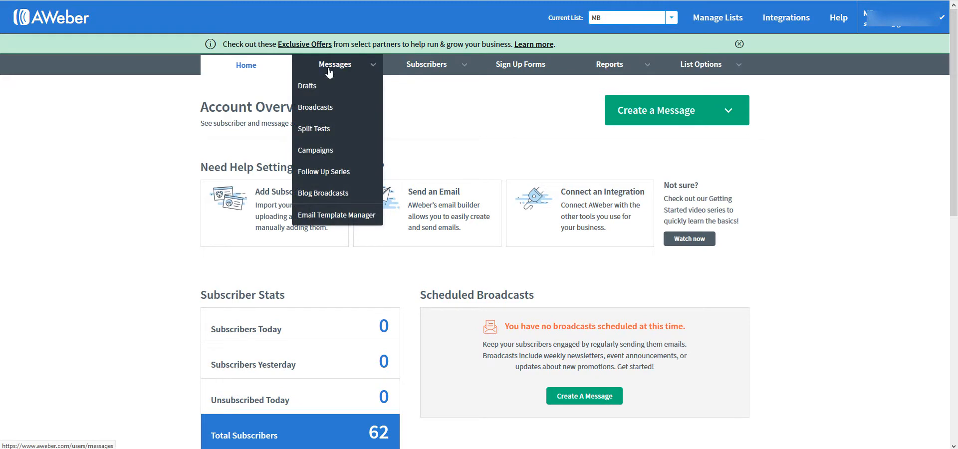
click(324, 111)
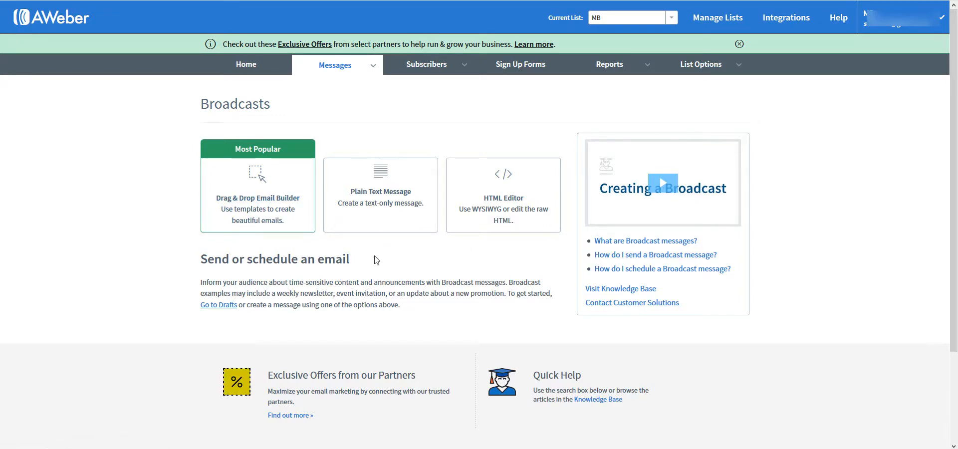
click(386, 195)
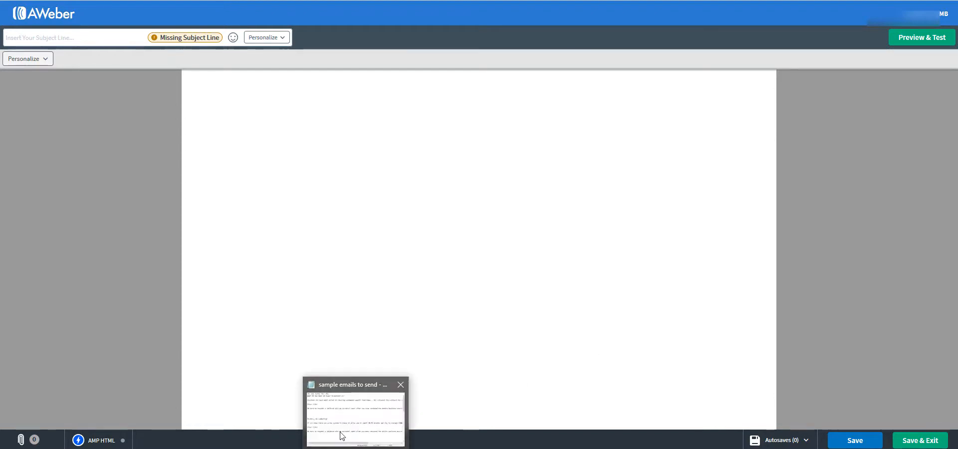
Switch to the SAMPLE FLUP EMAILS Word document and copy Email #1's subject, "[Watch Webinar Inside] - $7,000/A Week "Secret System""
click(342, 436)
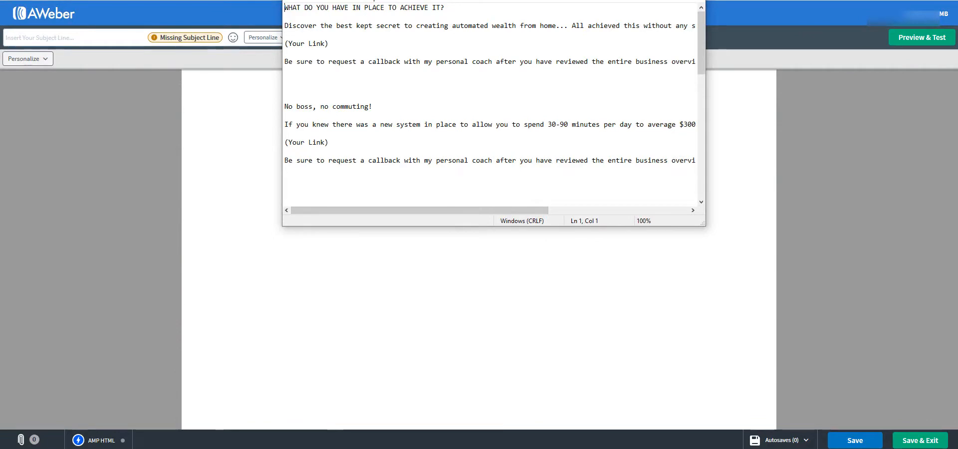
mouse_move(258, 446)
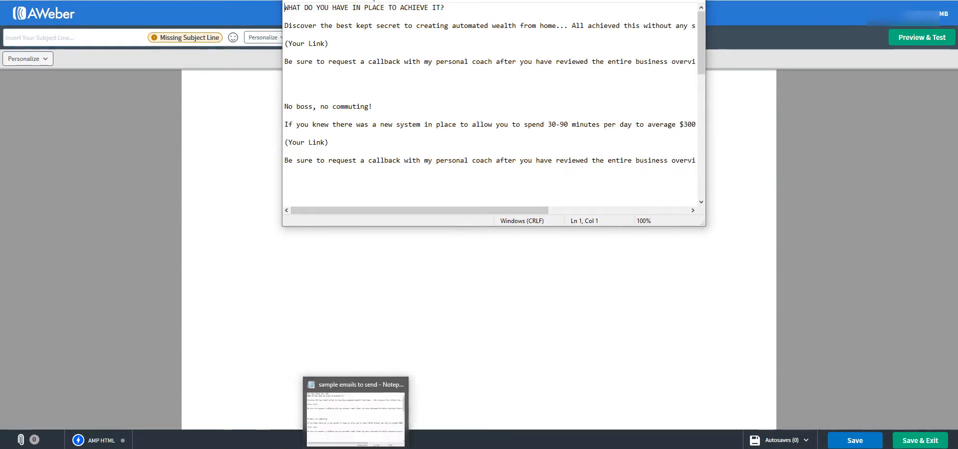
mouse_move(377, 447)
click(375, 419)
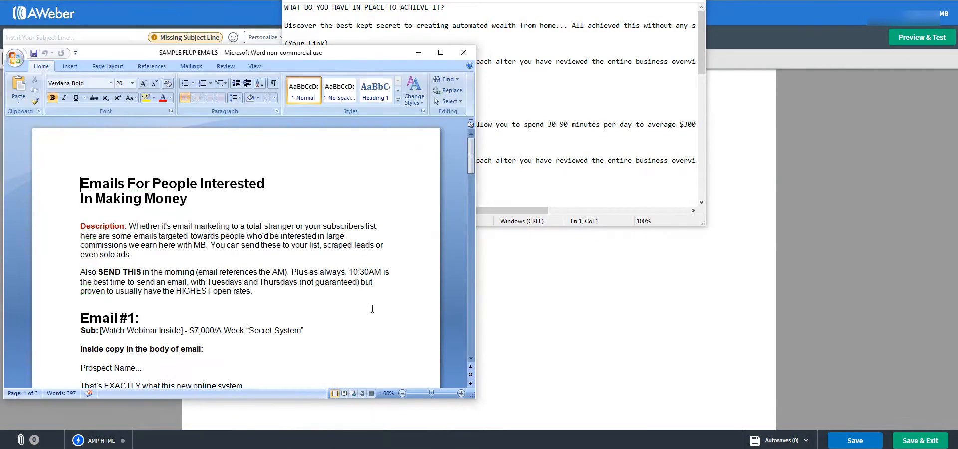
scroll(179, 256, down, 6)
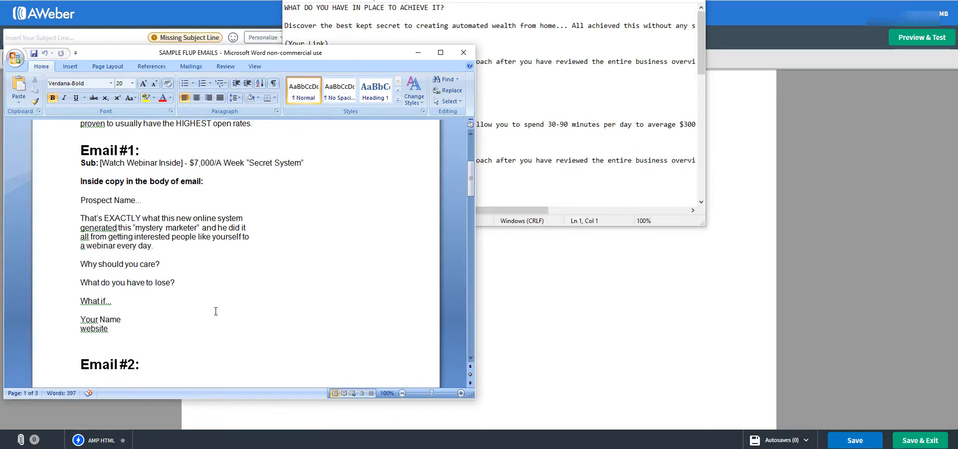
scroll(219, 313, up, 1)
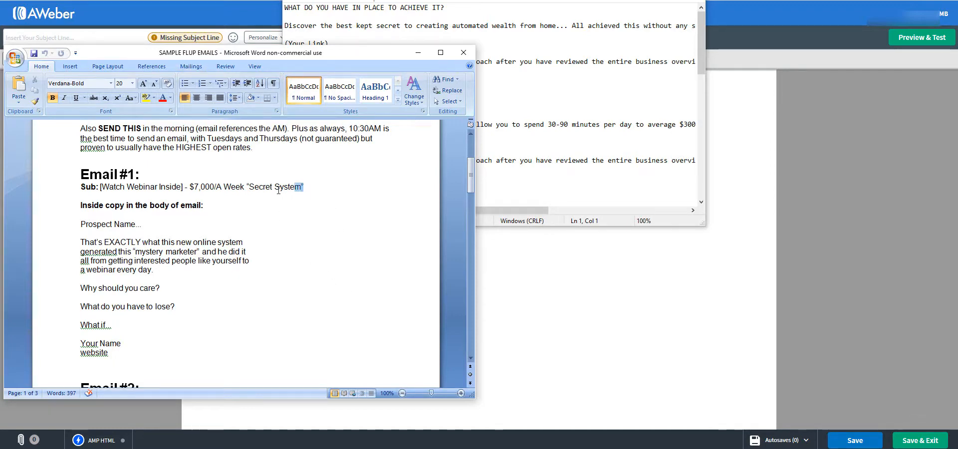
drag(304, 187, 101, 189)
right_click(105, 189)
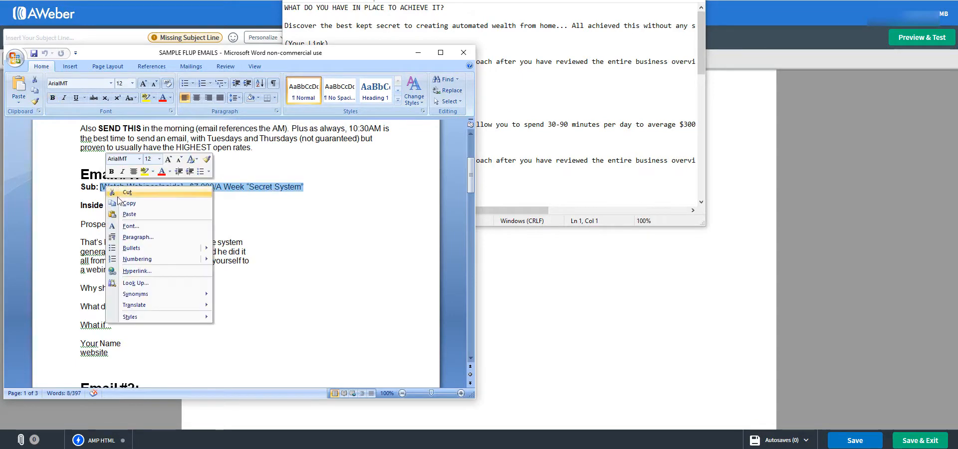
click(128, 204)
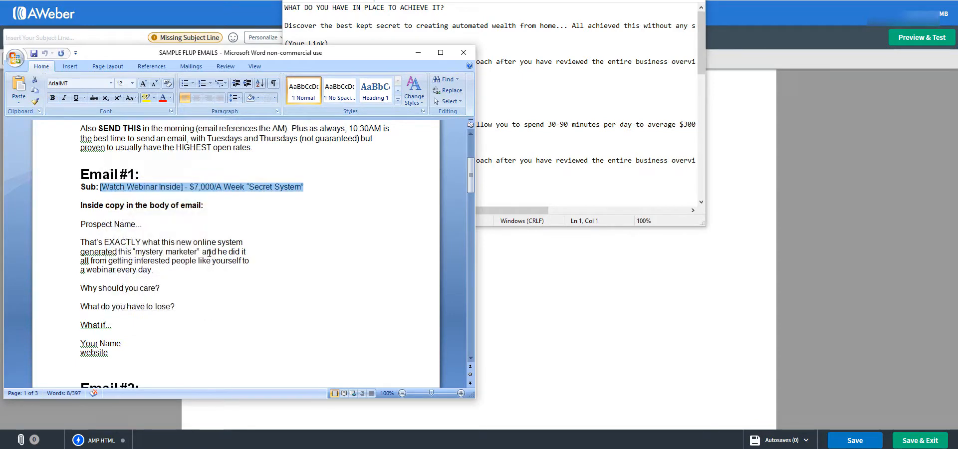
Return to the AWeber message editor and paste the copied text as the broadcast's subject line
click(537, 237)
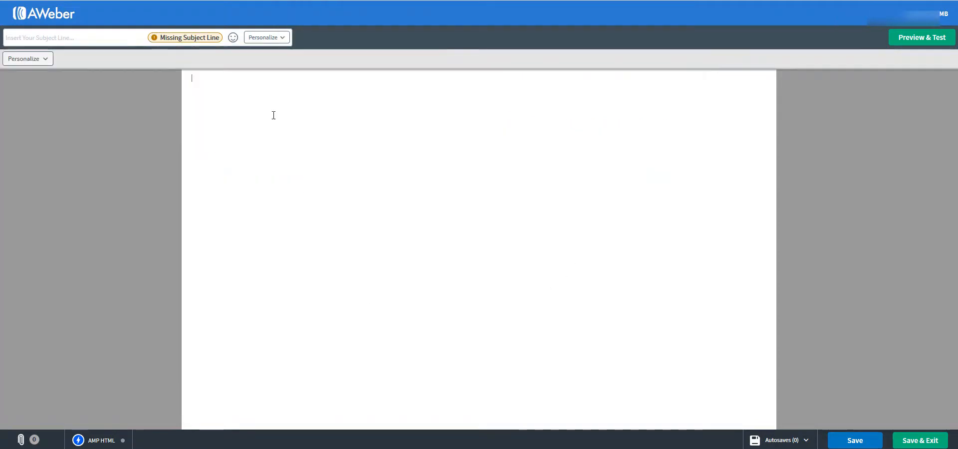
right_click(33, 39)
click(50, 85)
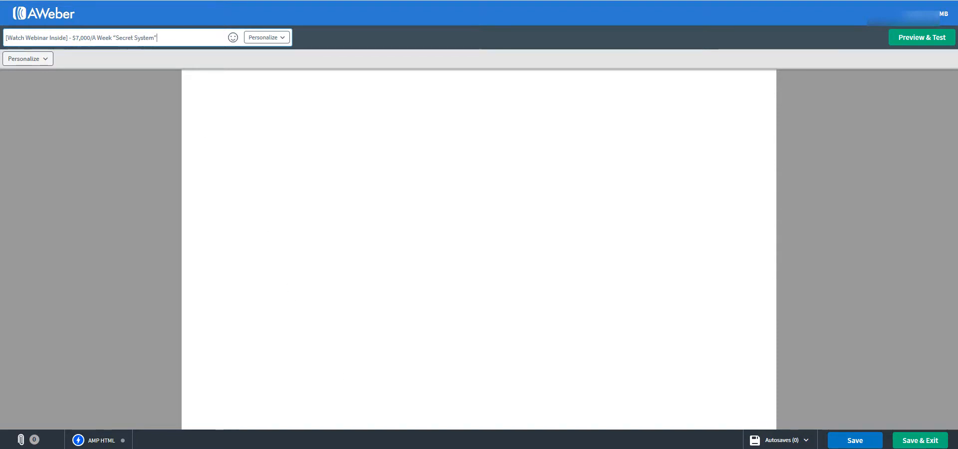
Switch to the sample emails Notepad file and copy the text from "WHAT ARE YOU LOOKING FOR?" through the callback line above "Subject lines:"
mouse_move(355, 447)
click(353, 421)
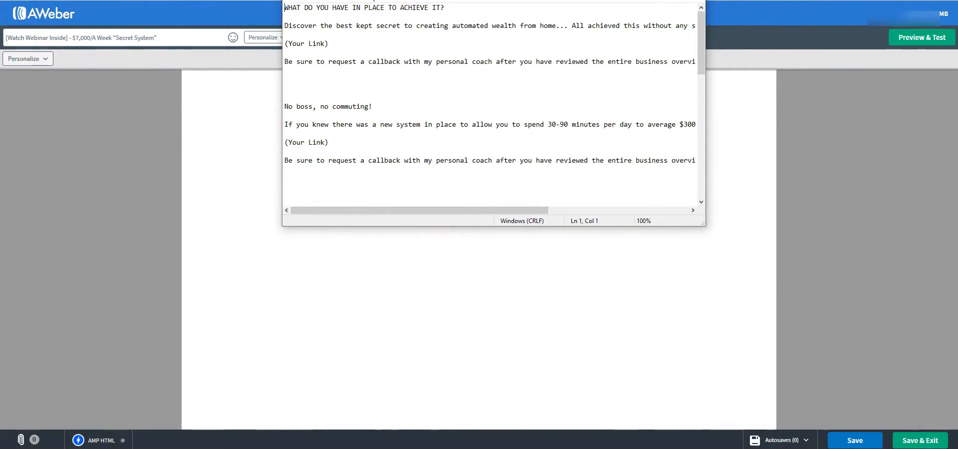
key(super+Up)
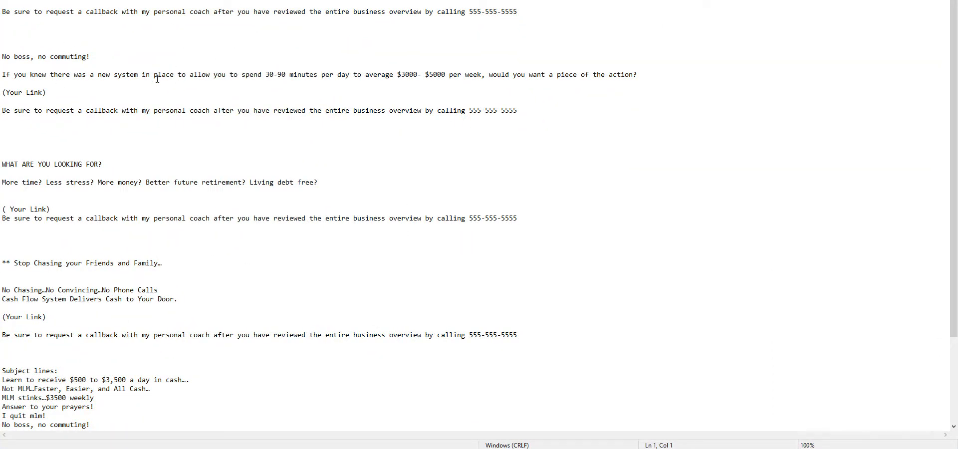
scroll(169, 85, down, 3)
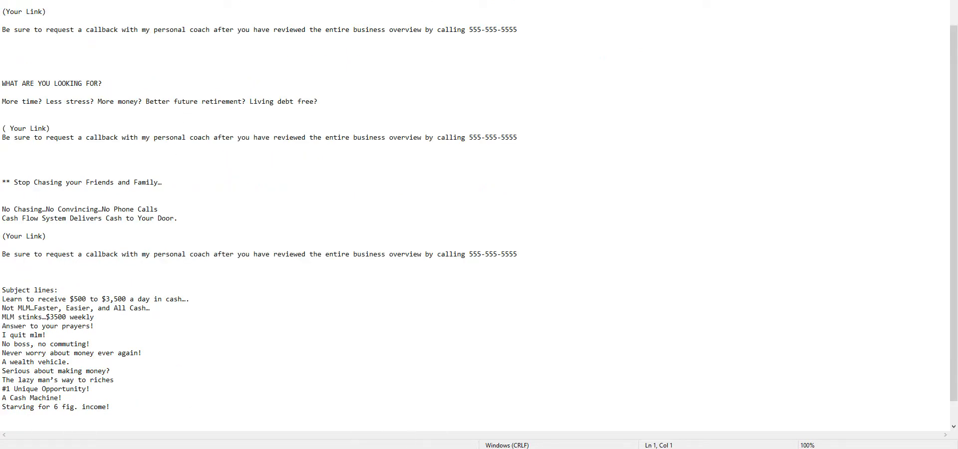
mouse_move(377, 424)
drag(523, 254, 106, 82)
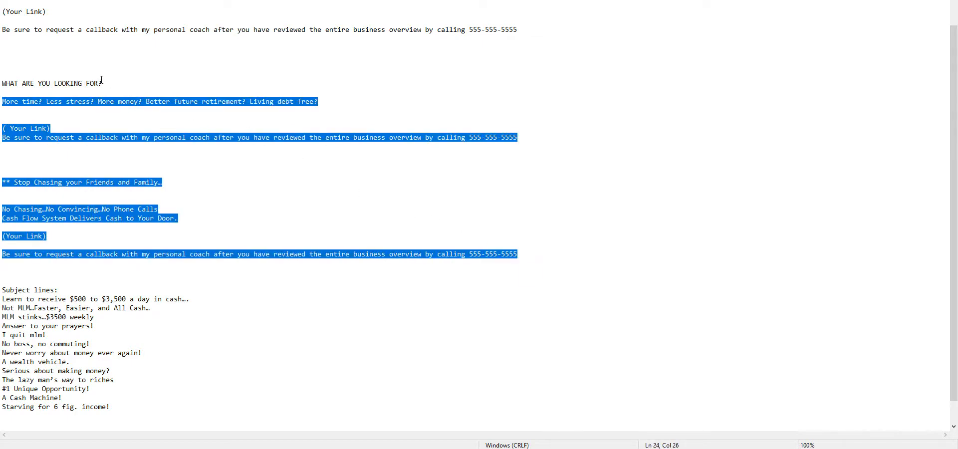
drag(101, 80, 97, 78)
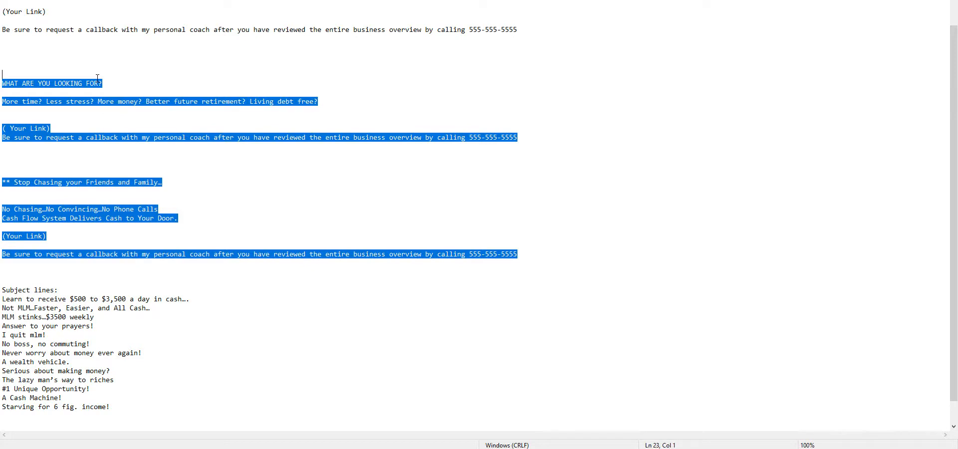
right_click(39, 81)
click(55, 112)
Return to the AWeber message in Firefox and paste the copied sample text into the message body
mouse_move(313, 448)
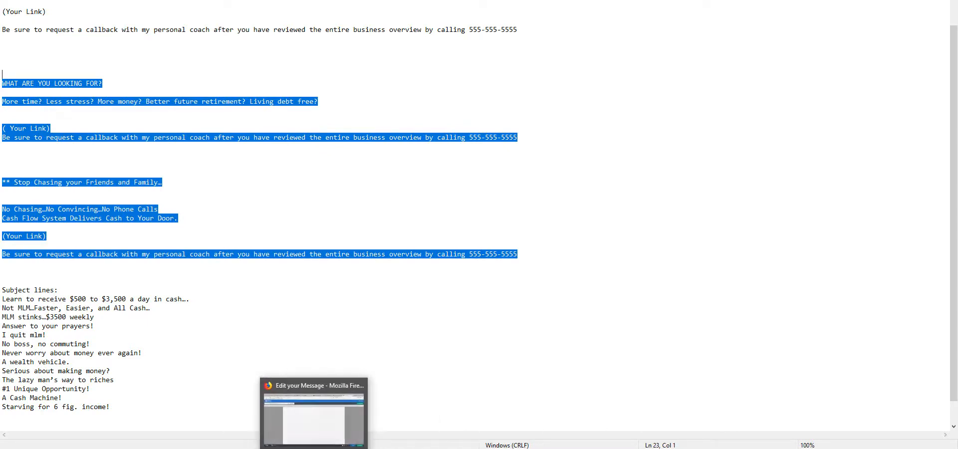
click(306, 428)
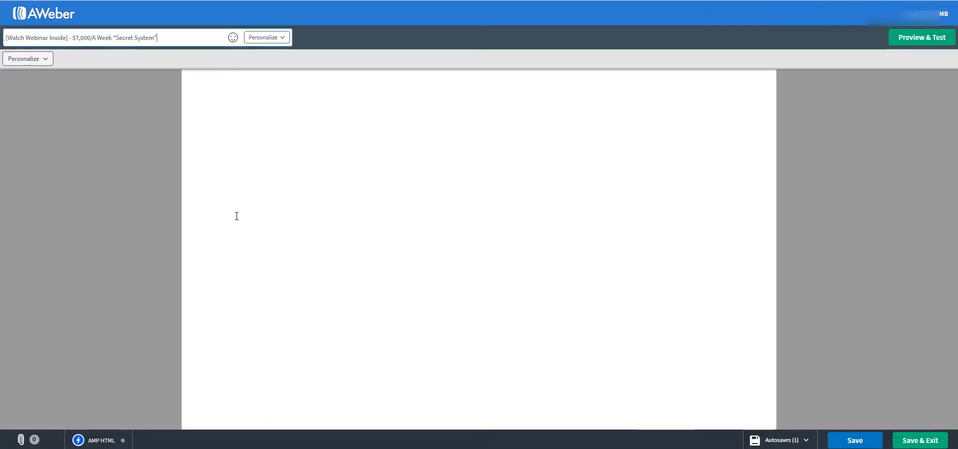
right_click(236, 99)
click(251, 141)
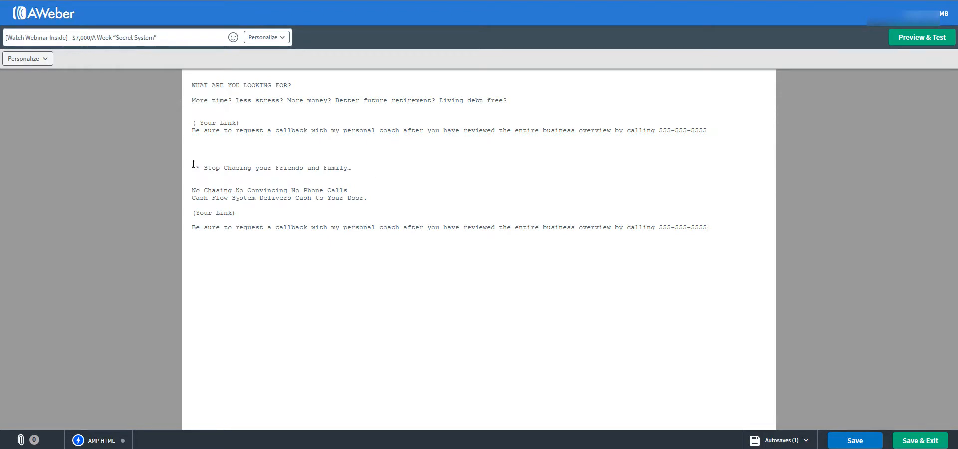
click(241, 123)
key(BackSpace)
key(BackSpace)
key(BackSpace)
key(BackSpace)
key(BackSpace)
key(BackSpace)
key(BackSpace)
key(BackSpace)
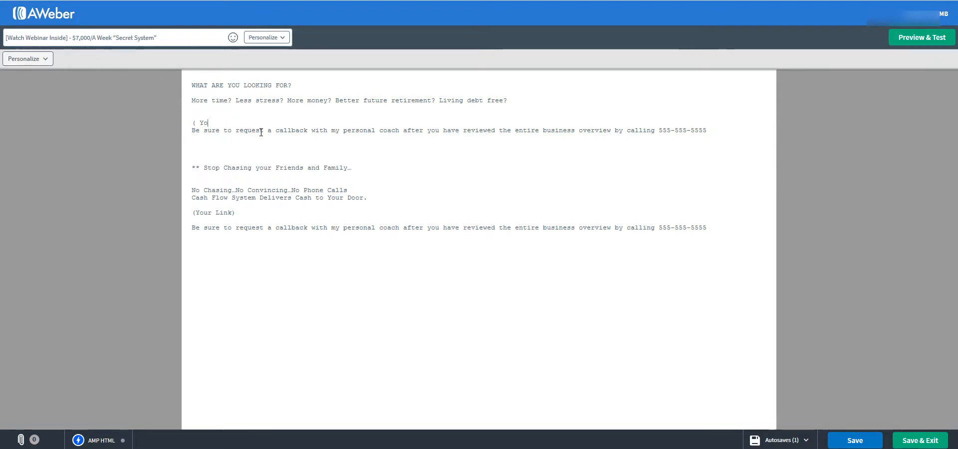
key(BackSpace)
key(BackSpace)
key(BackSpace)
key(BackSpace)
text(w)
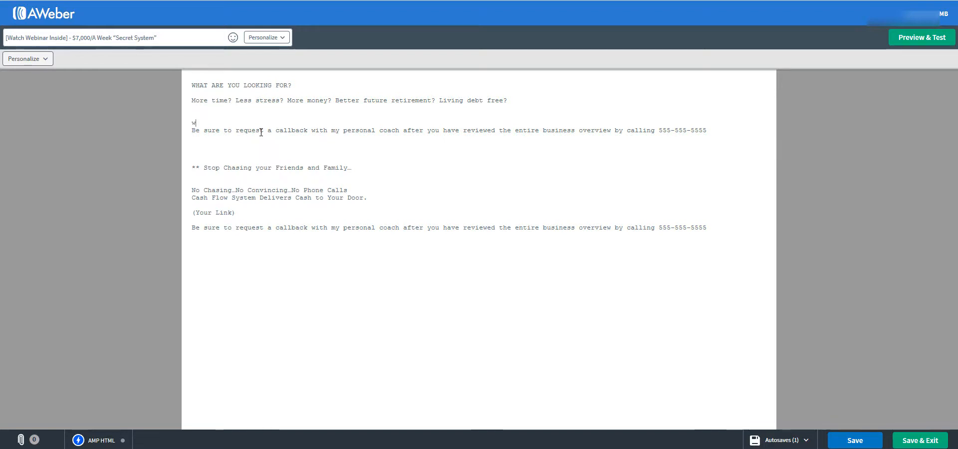
text(ww.myhlink)
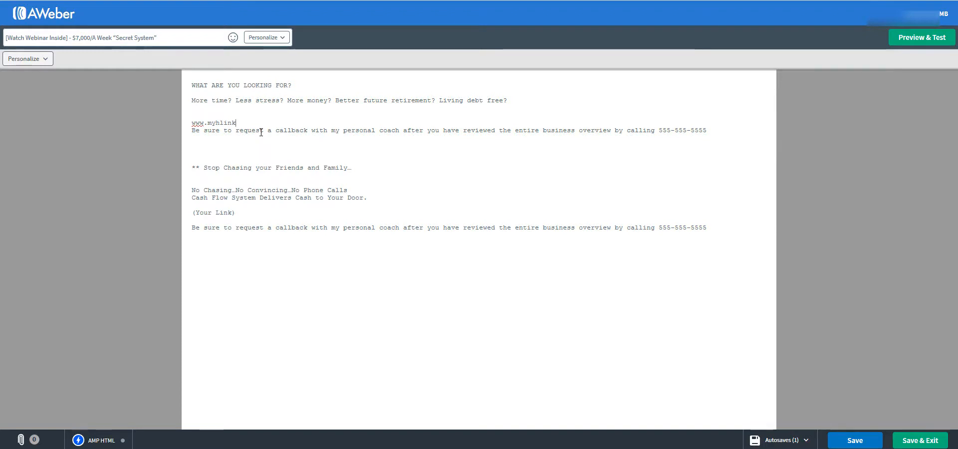
key(BackSpace)
key(BackSpace)
key(BackSpace)
key(BackSpace)
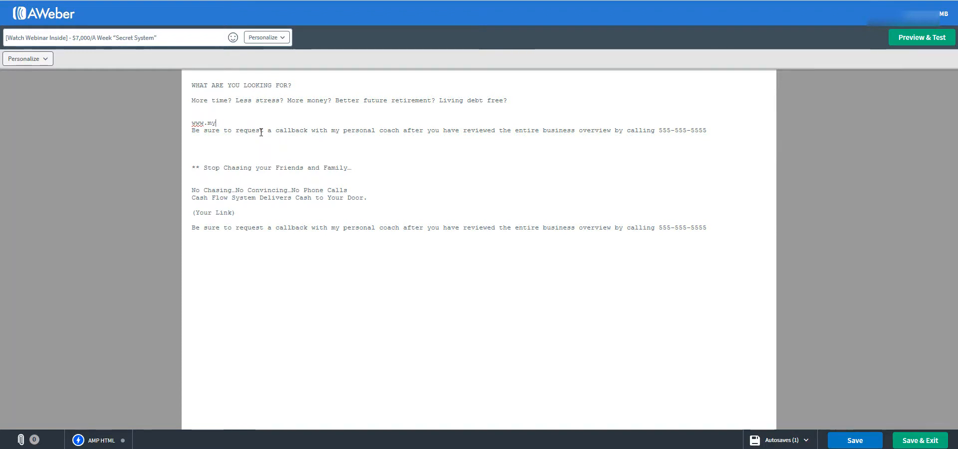
text(link.co)
text(m)
key(Return)
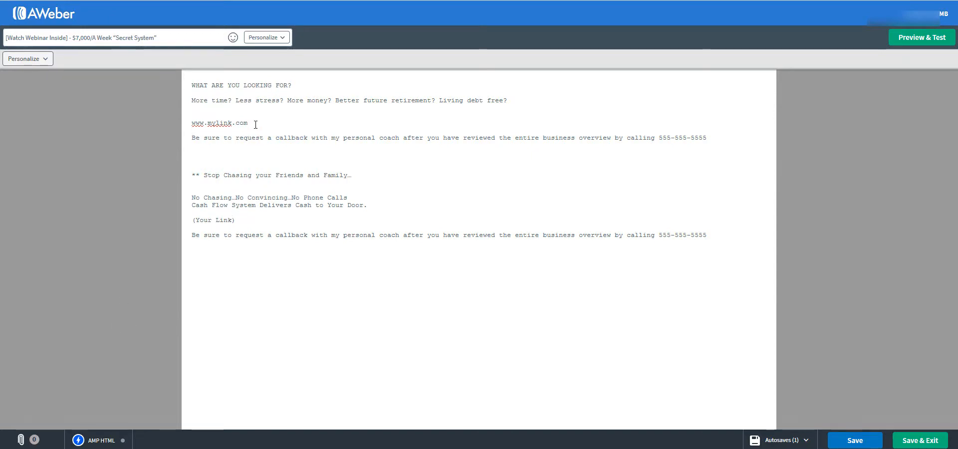
triple_click(195, 126)
right_click(199, 126)
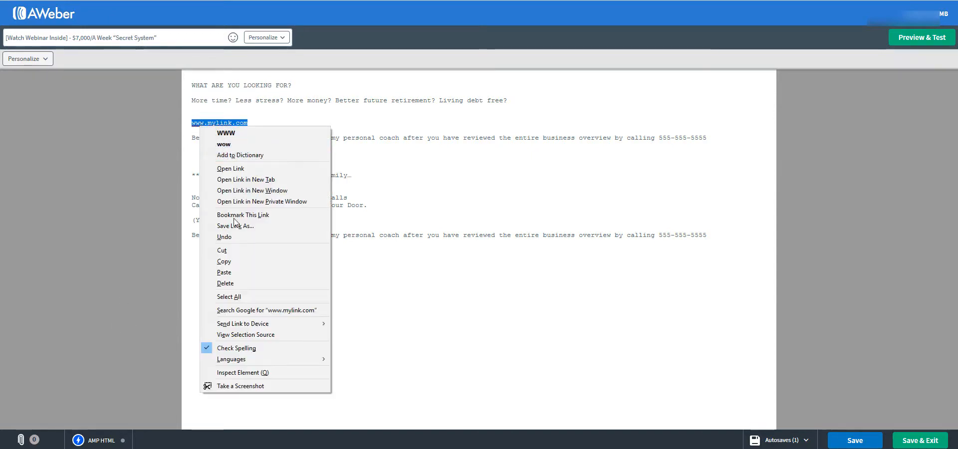
click(224, 261)
drag(239, 221, 196, 221)
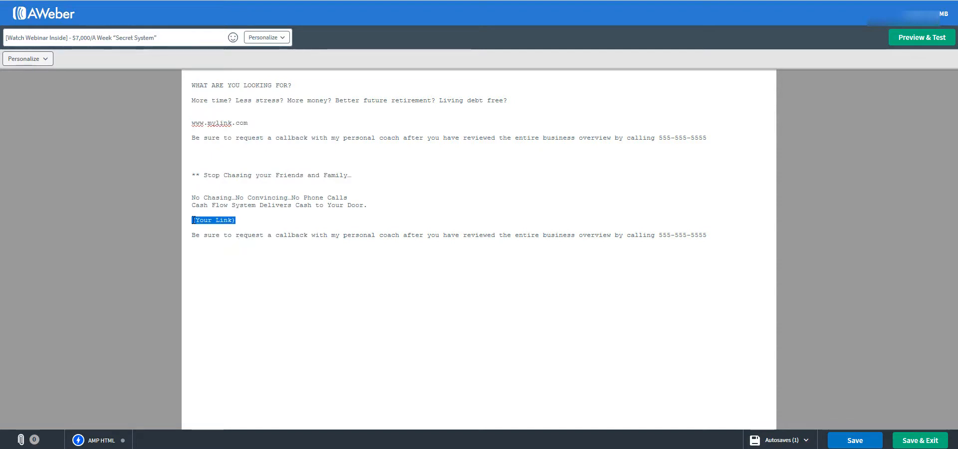
right_click(196, 222)
click(227, 270)
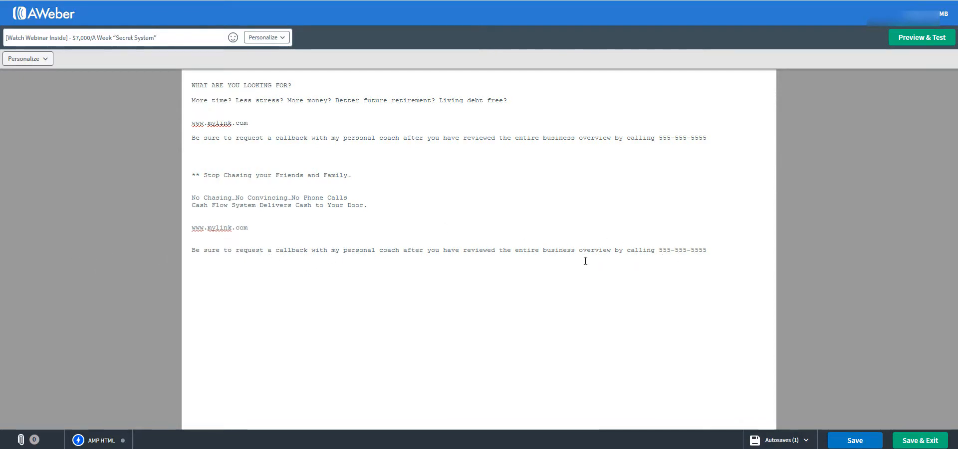
Preview the plain text message, then save it and exit the editor
drag(659, 250, 709, 248)
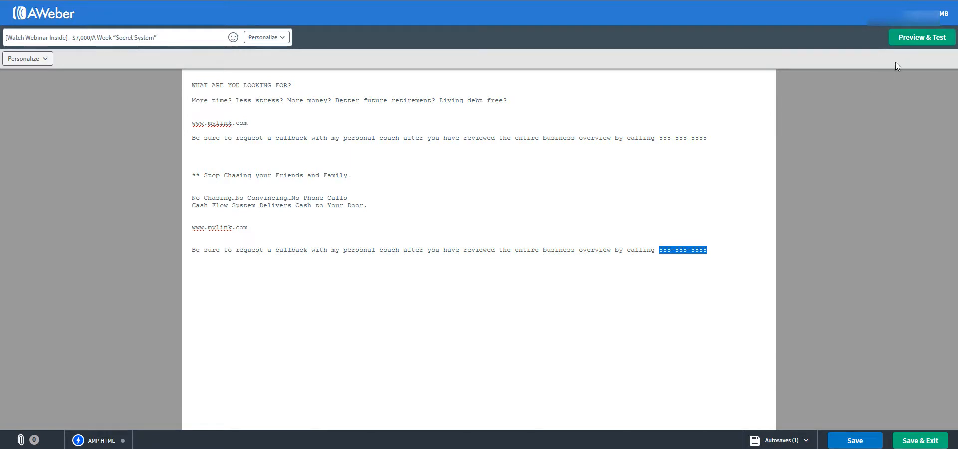
click(915, 40)
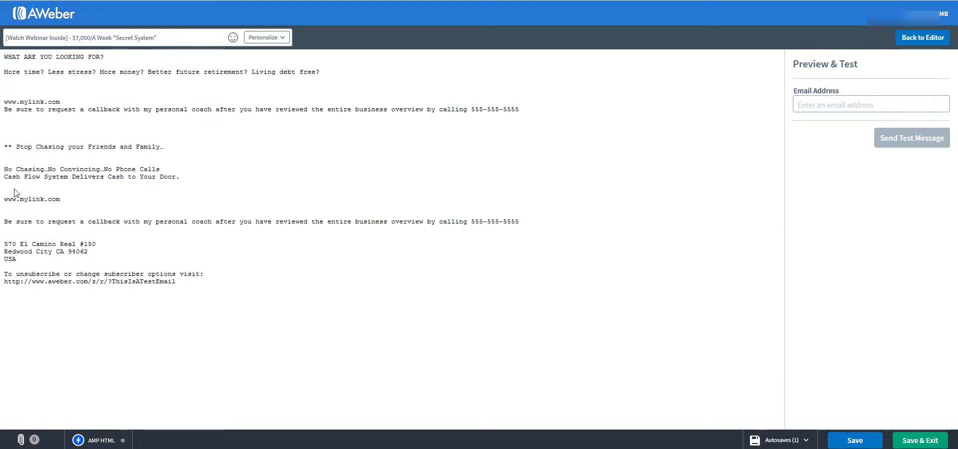
click(857, 441)
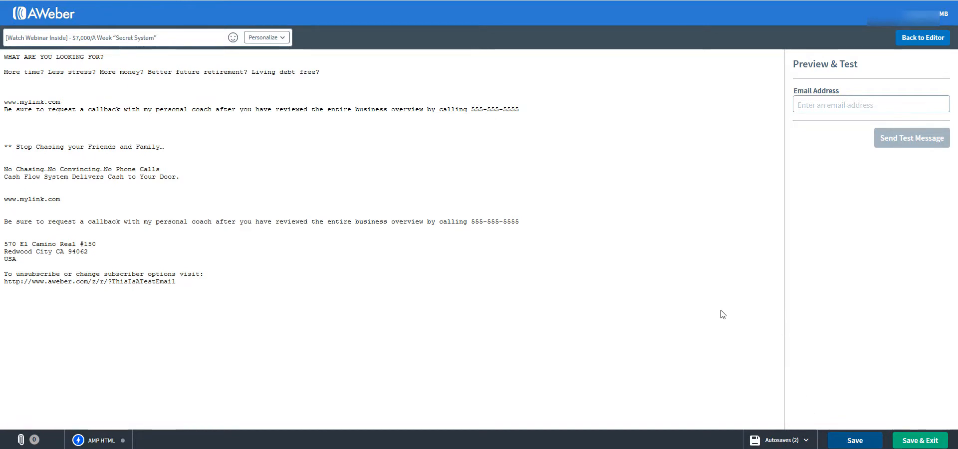
click(915, 441)
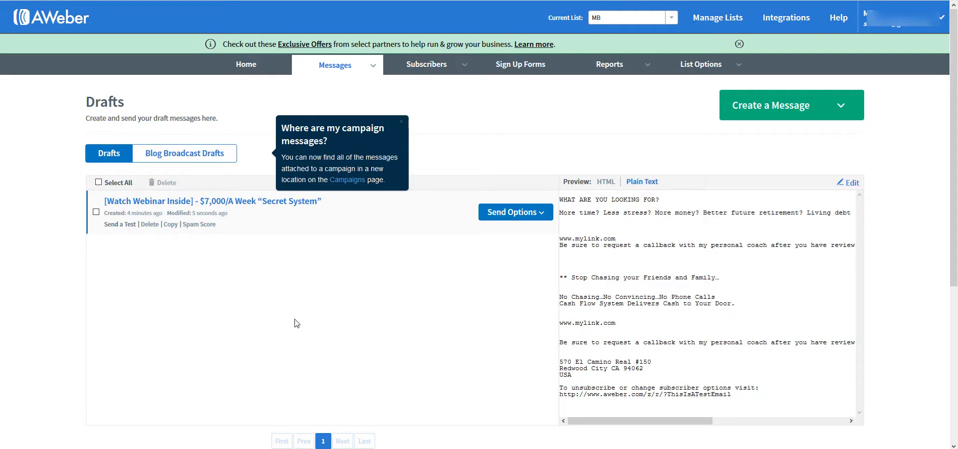
Open the broadcast scheduling settings for the "[Watch Webinar Inside]" draft and dismiss the campaign messages tip
click(542, 214)
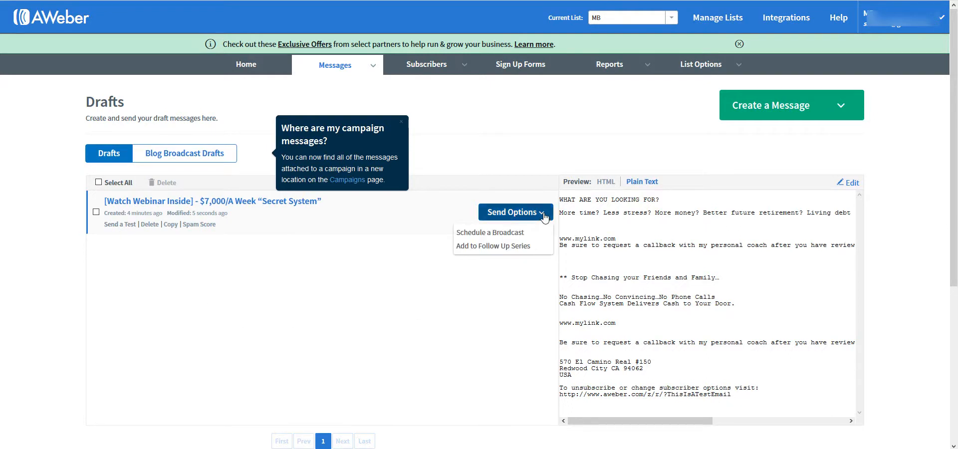
click(493, 233)
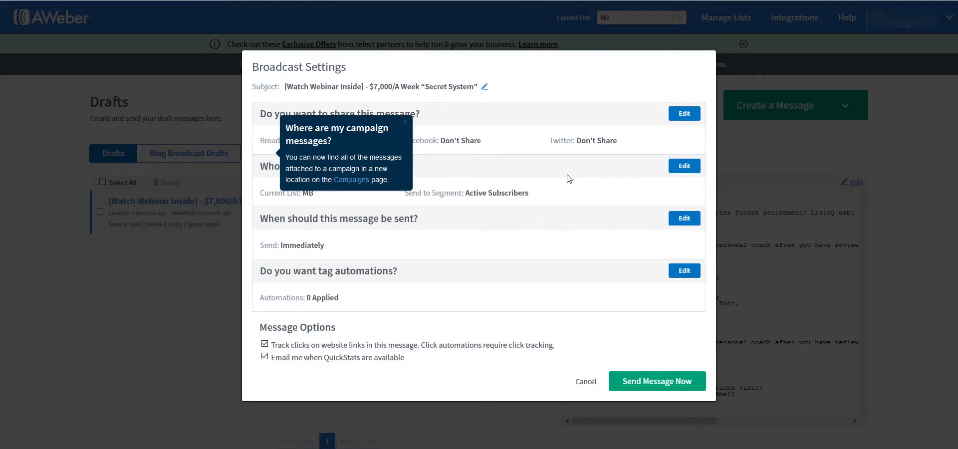
click(405, 121)
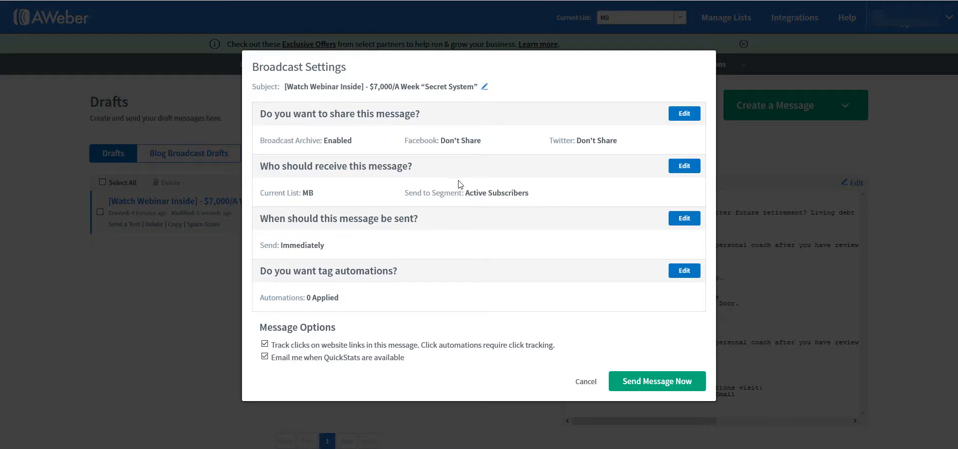
Set the send time to 11:00 am on Thursday, October 17, 2019, apply it, and schedule the broadcast
click(667, 382)
click(685, 222)
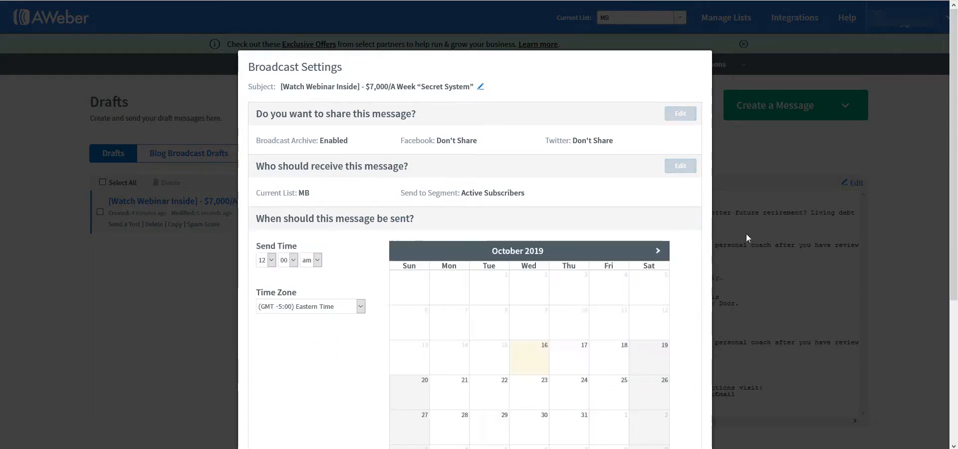
scroll(813, 280, down, 3)
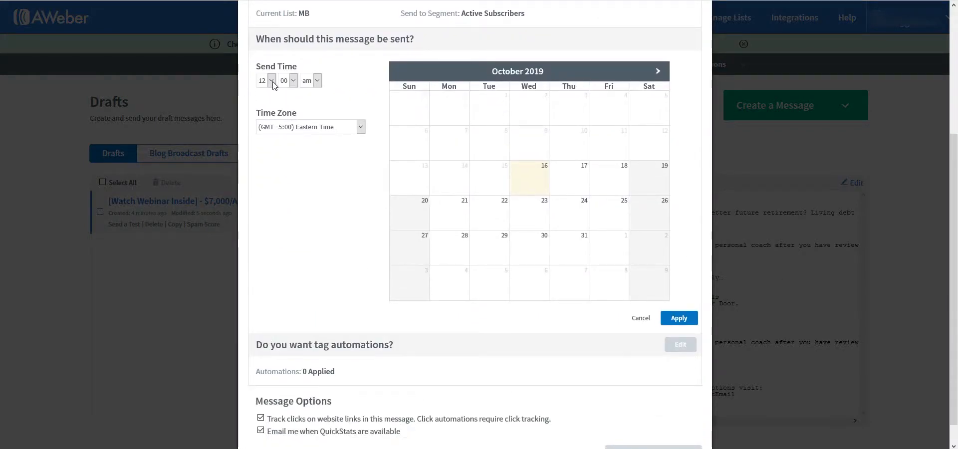
click(272, 81)
click(264, 220)
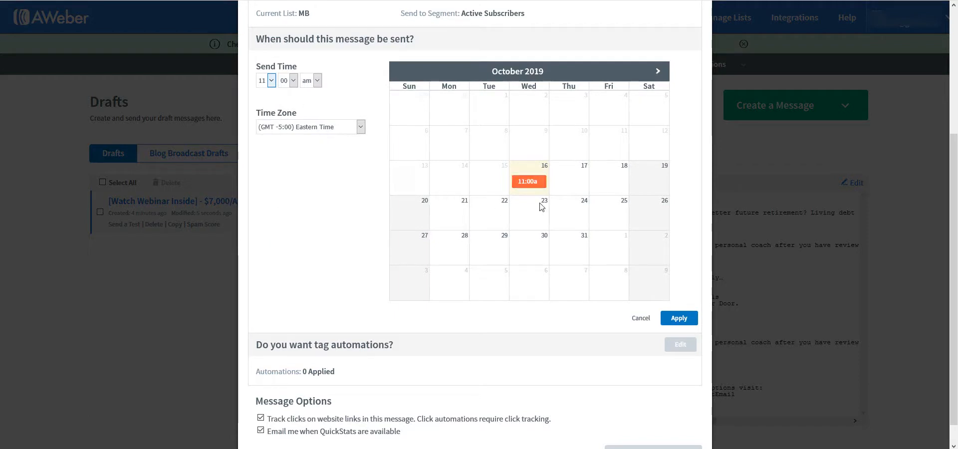
click(575, 183)
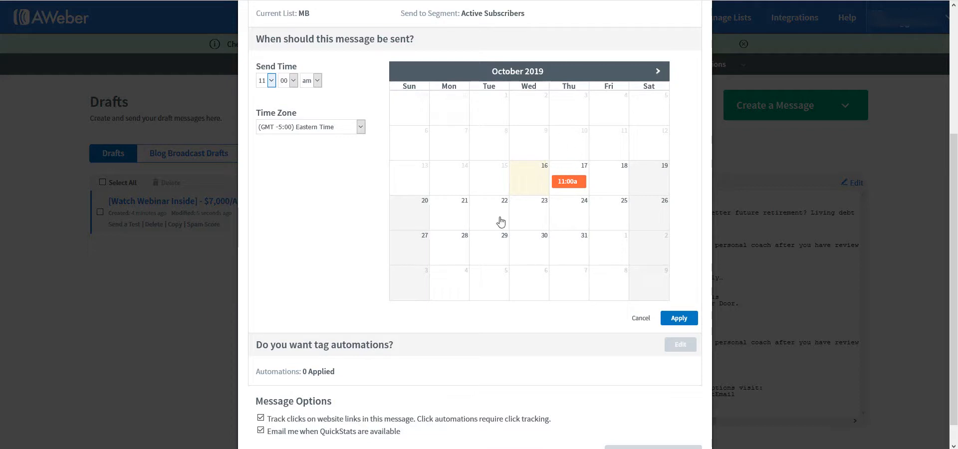
scroll(444, 277, down, 1)
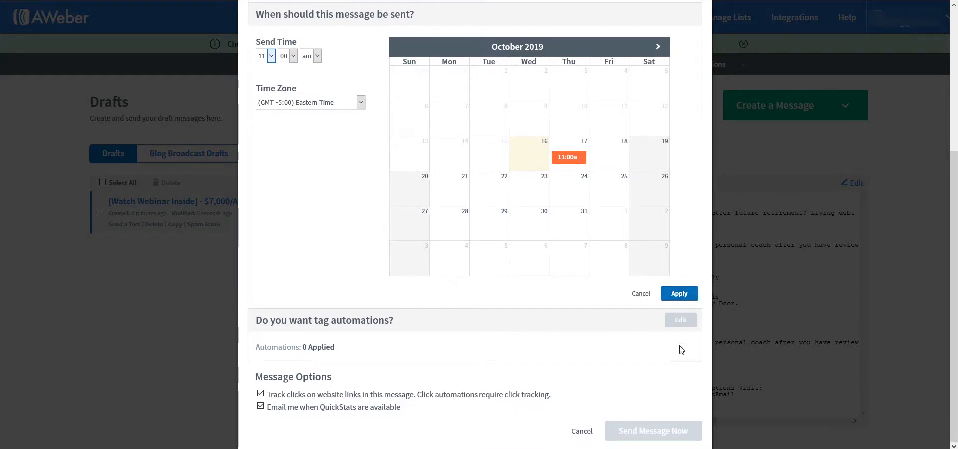
click(677, 294)
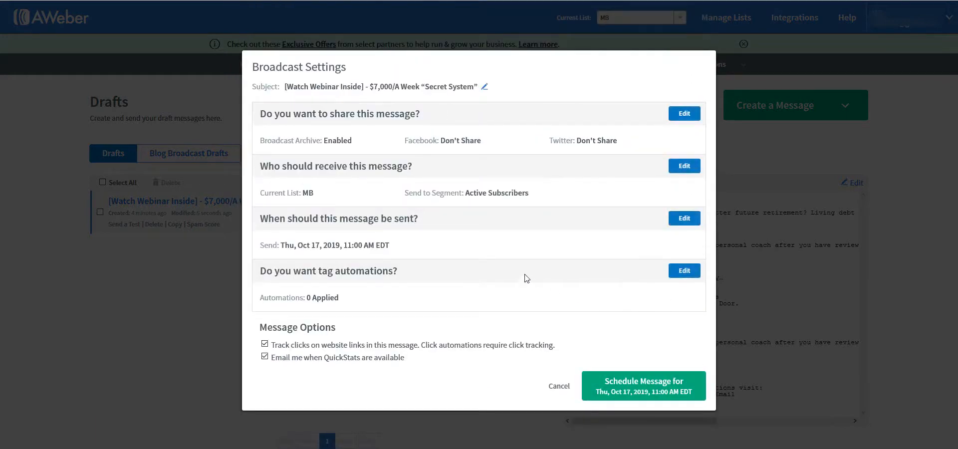
click(651, 396)
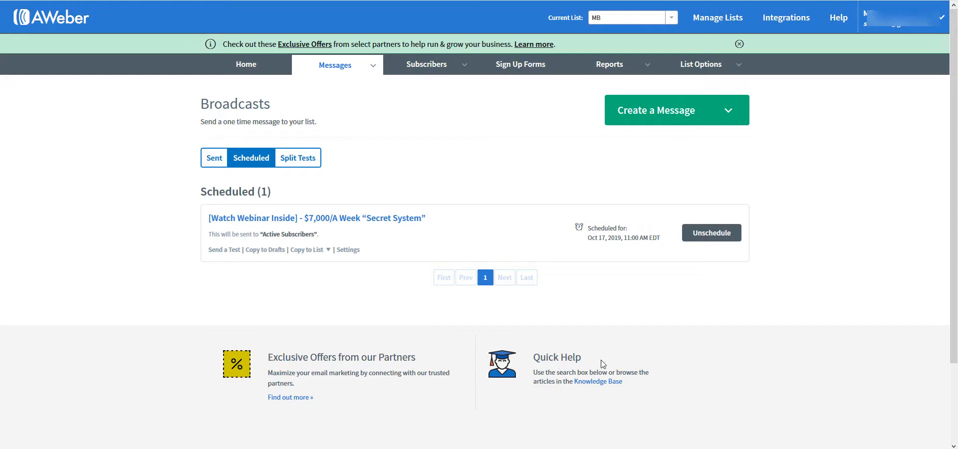
Open the account home page and examine the subscriber stats, scheduled broadcasts and list stats
click(243, 65)
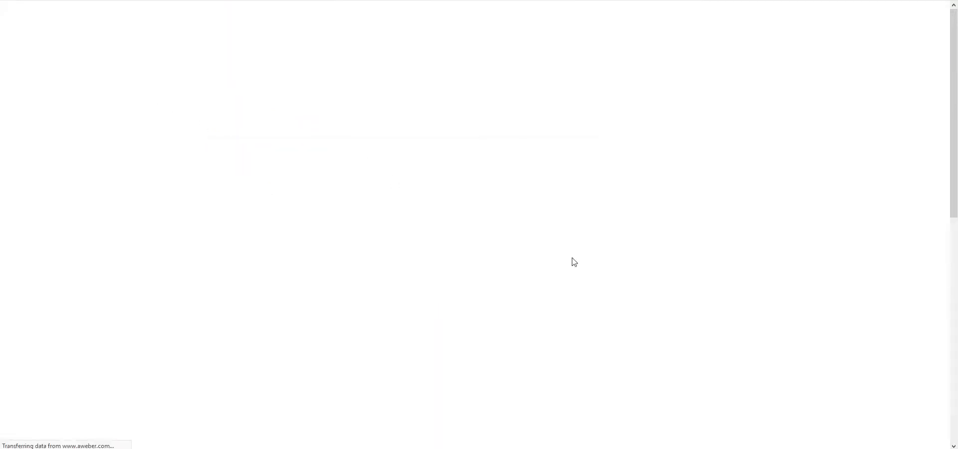
scroll(668, 301, down, 2)
scroll(668, 301, down, 2)
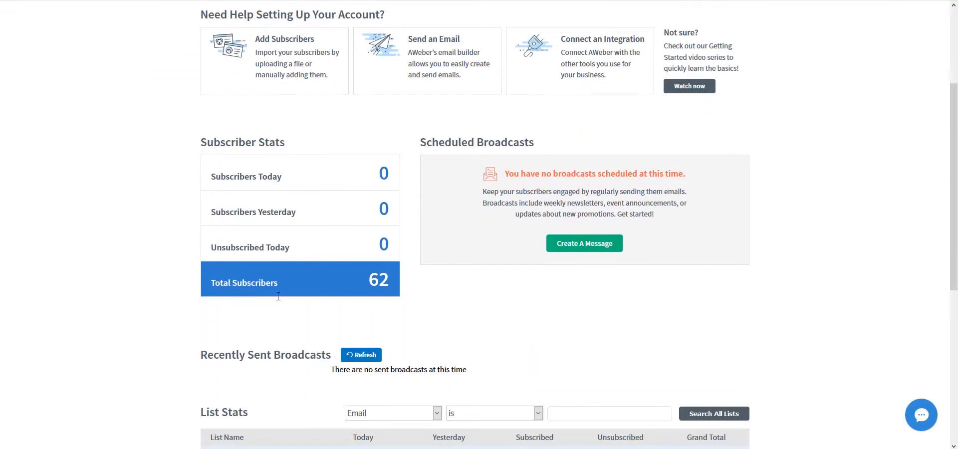
scroll(491, 320, down, 3)
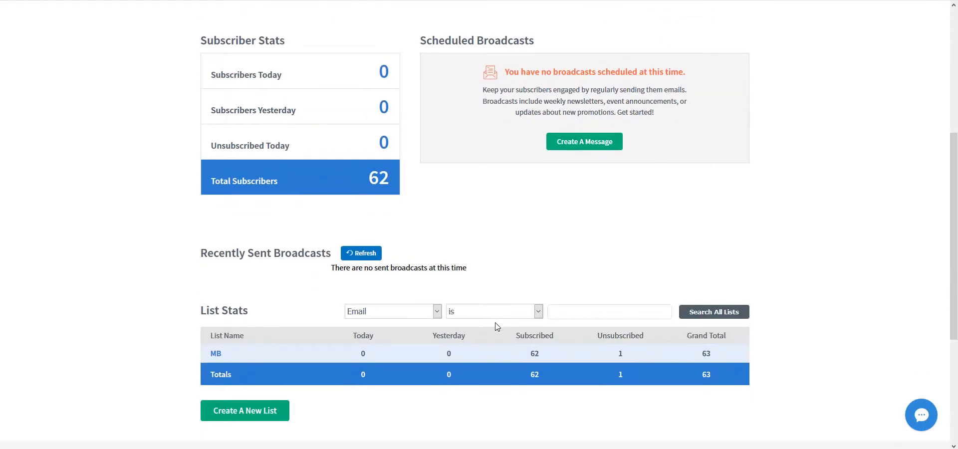